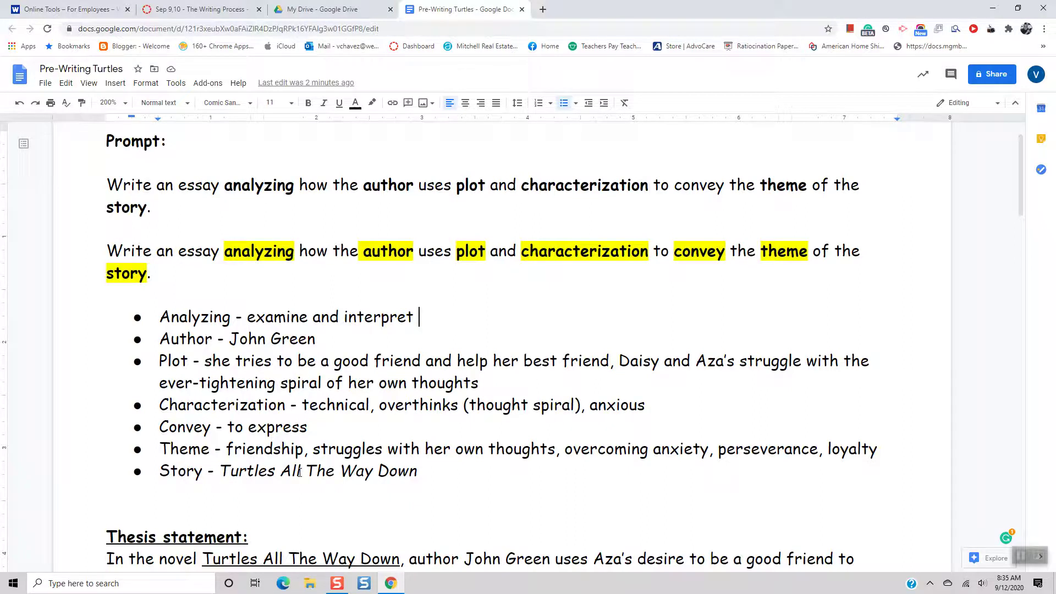
Change the novel title "Turtles All The Way Down" in the Story bullet from italic to underlined.
left_click(418, 471)
key("shift+Left")
key("shift+Left")
key("shift+Left")
key("shift+Left")
key("shift+Left")
key("shift+Left")
key("shift+Left")
key("shift+Left")
key("shift+Left")
key("shift+Left")
key("shift+Left")
key("shift+Left")
key("shift+Left")
key("shift+Left")
key("shift+Left")
key("shift+Left")
key("shift+Left")
key("shift+Left")
key("shift+Left")
key("shift+Left")
key("shift+Left")
key("shift+Left")
key("shift+Left")
key("shift+Left")
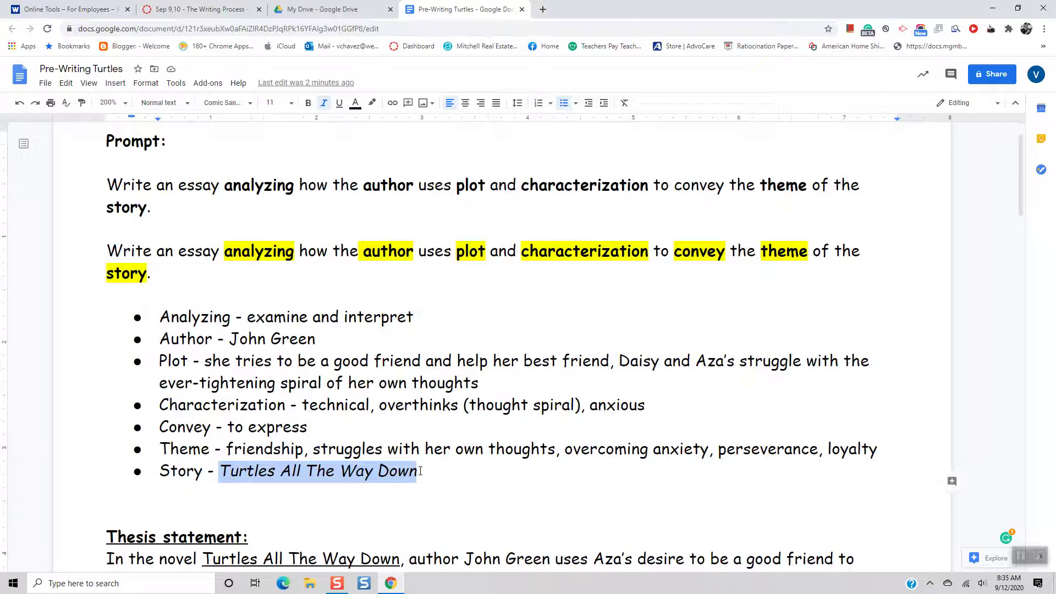
key("ctrl+i")
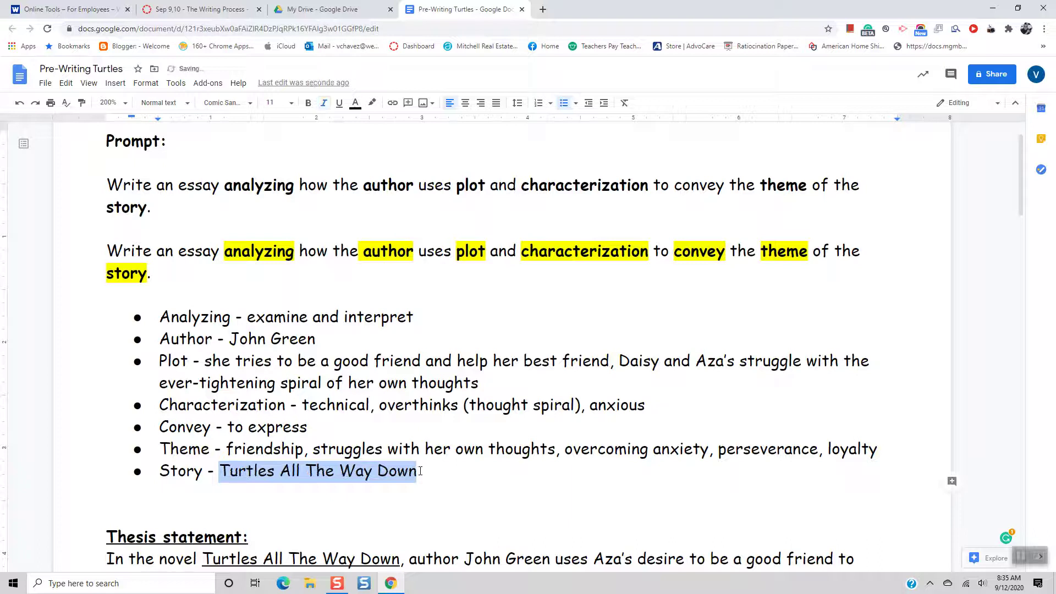
key("ctrl+u")
left_click(456, 476)
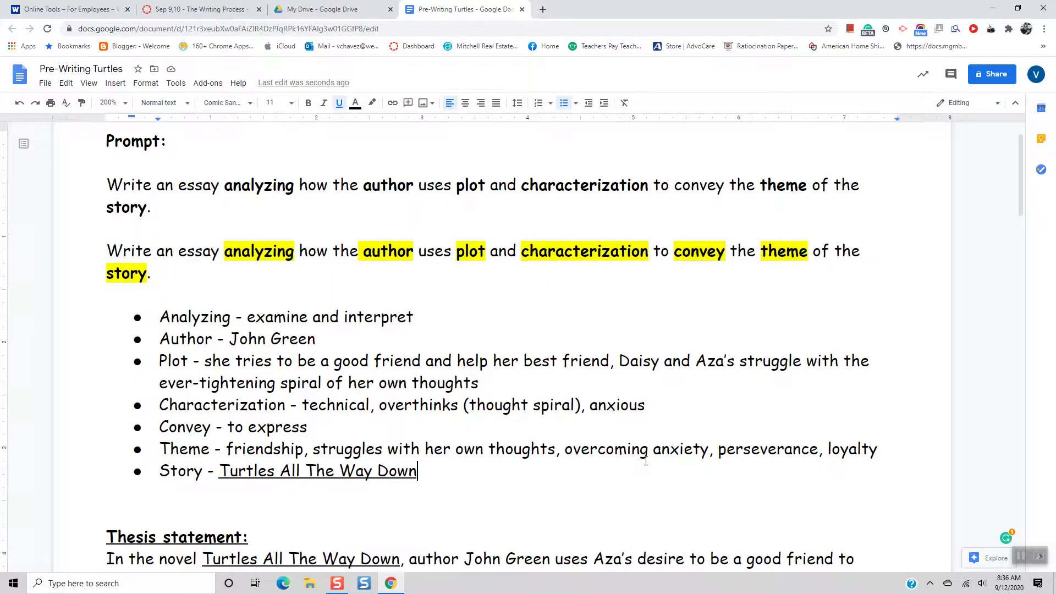
Review the prompt breakdown, thesis statement, red bad example and introductory paragraph of the essay.
scroll(646, 461, "down", 2)
scroll(645, 461, "up", 2)
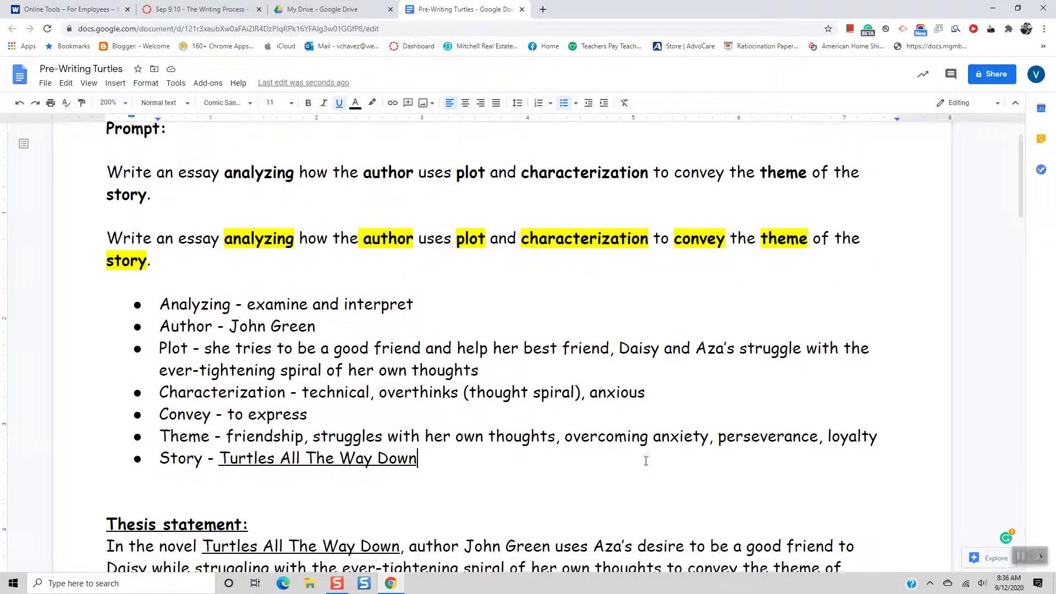
scroll(646, 461, "down", 1)
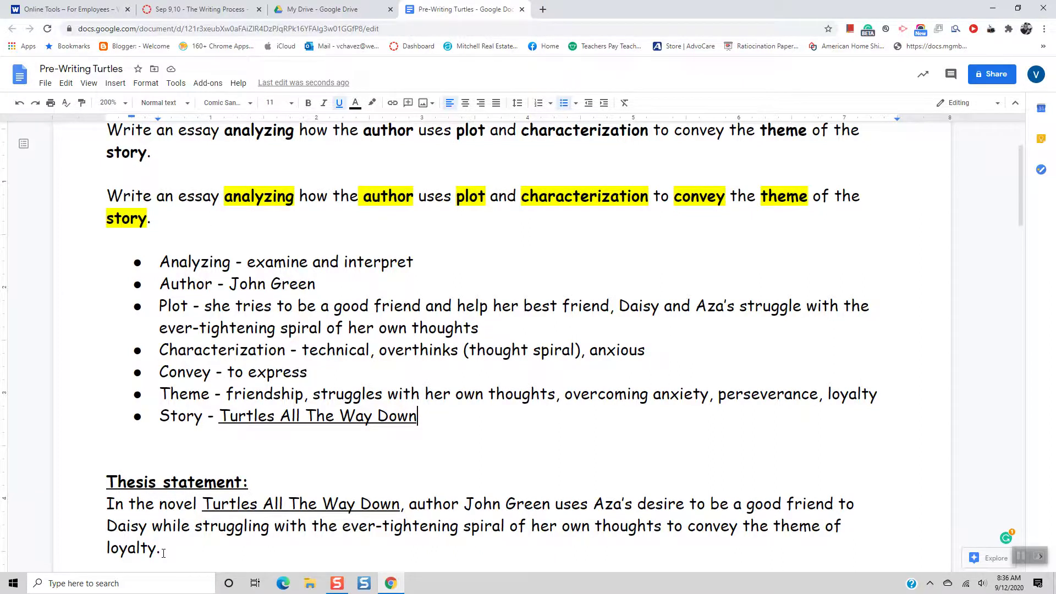
scroll(162, 539, "down", 8)
scroll(162, 534, "up", 4)
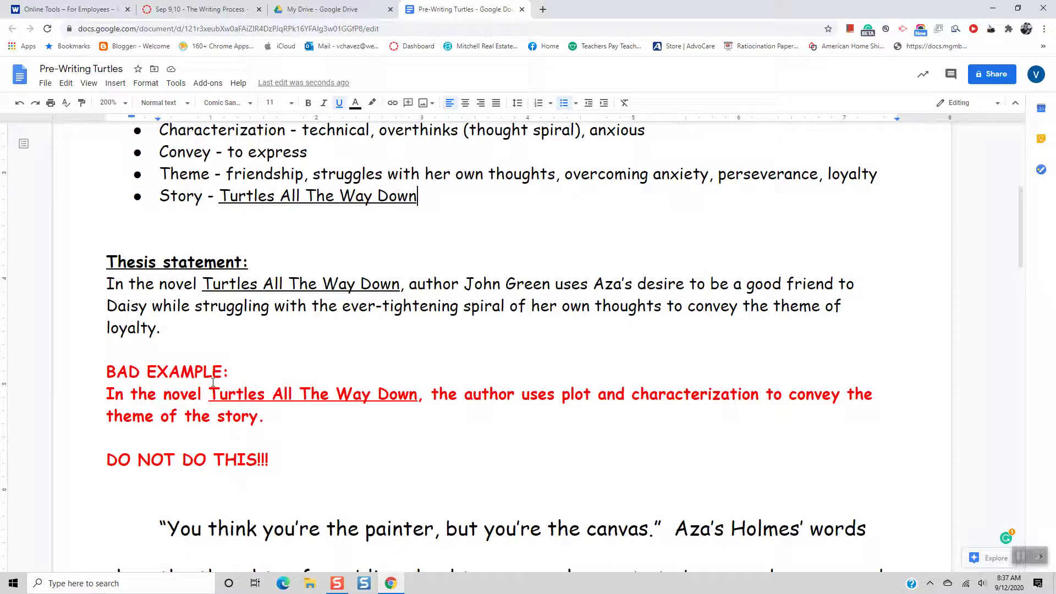
scroll(213, 382, "down", 3)
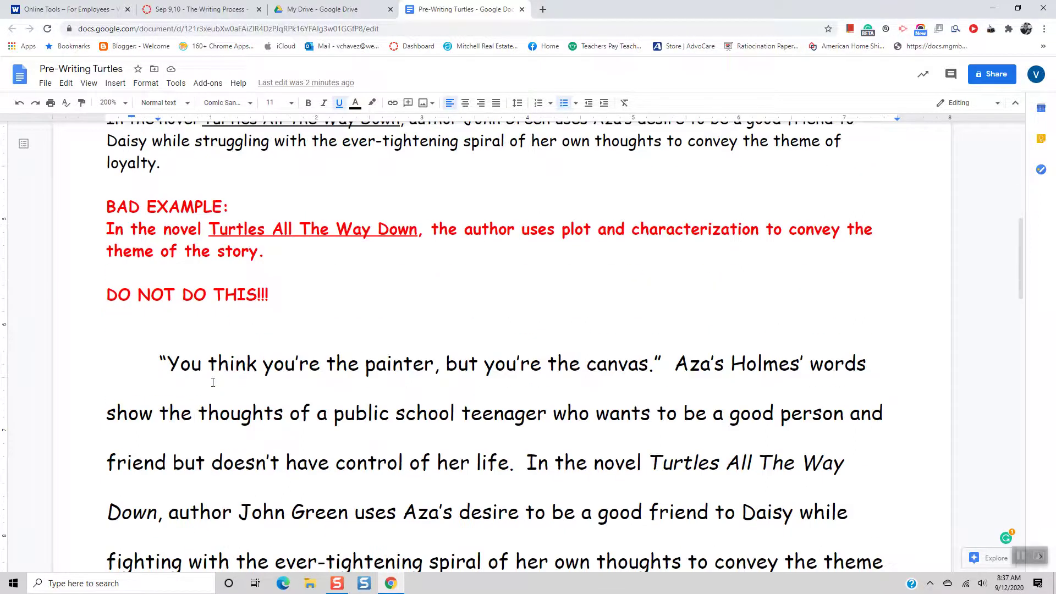
scroll(212, 381, "down", 2)
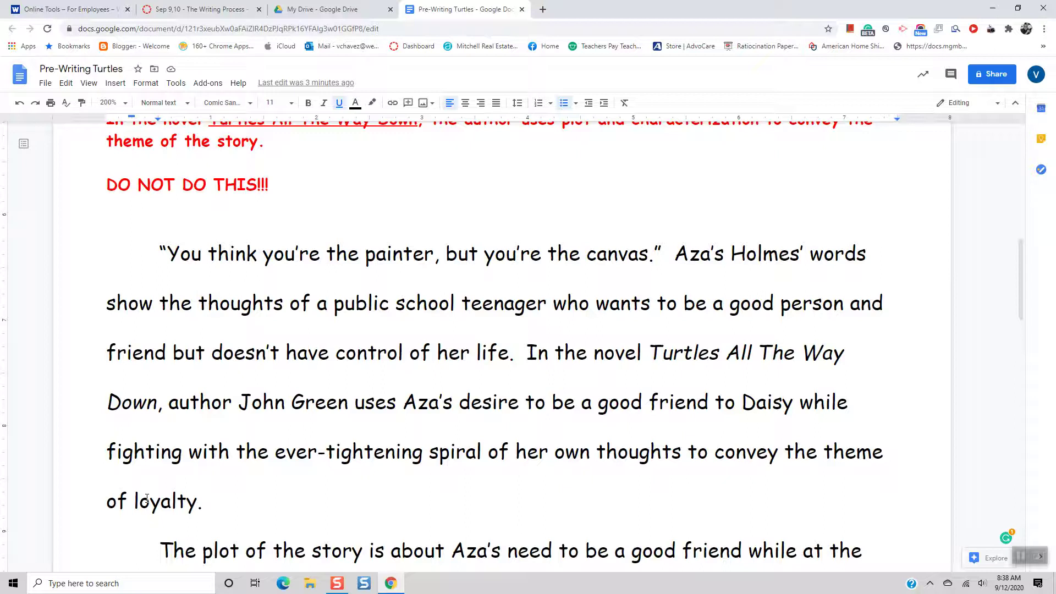
scroll(144, 431, "down", 5)
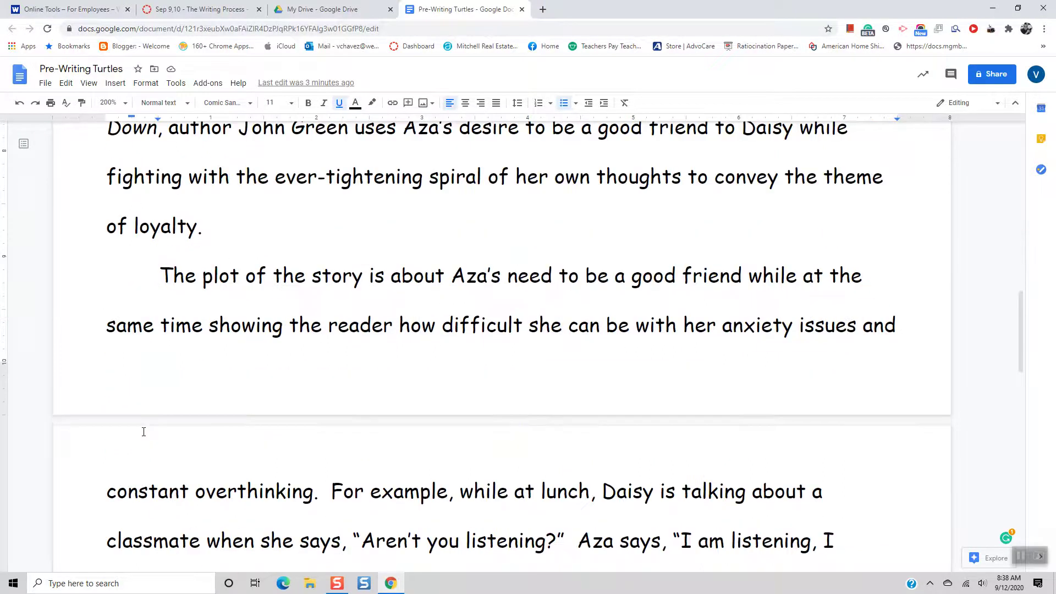
Compare the body paragraph beginning "The plot of the story" with the prompt and the introduction, reading it through to its end.
left_click(162, 276)
scroll(214, 318, "up", 3)
scroll(214, 318, "up", 10)
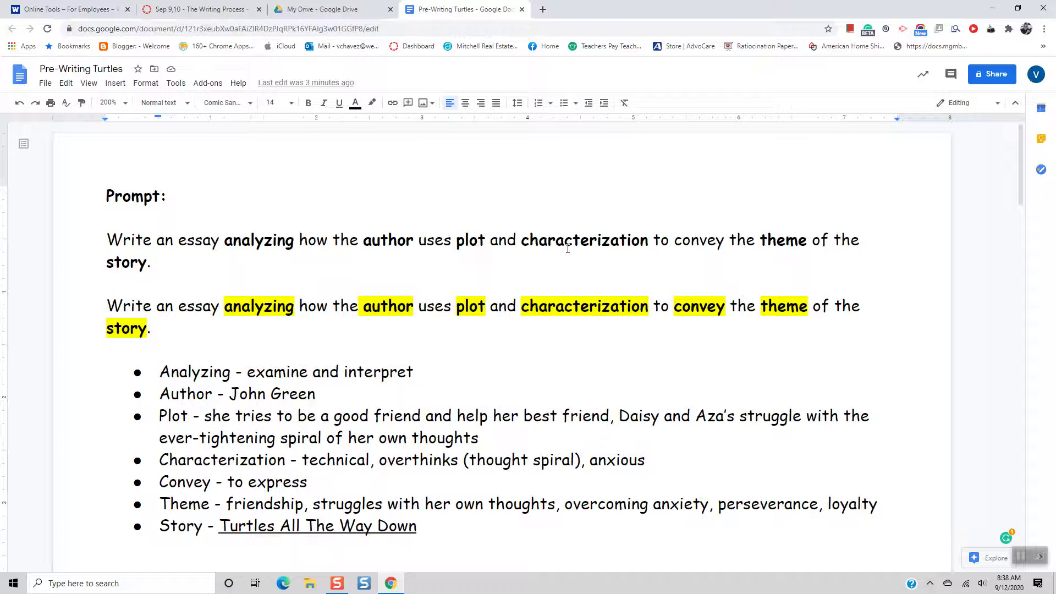
scroll(568, 248, "down", 20)
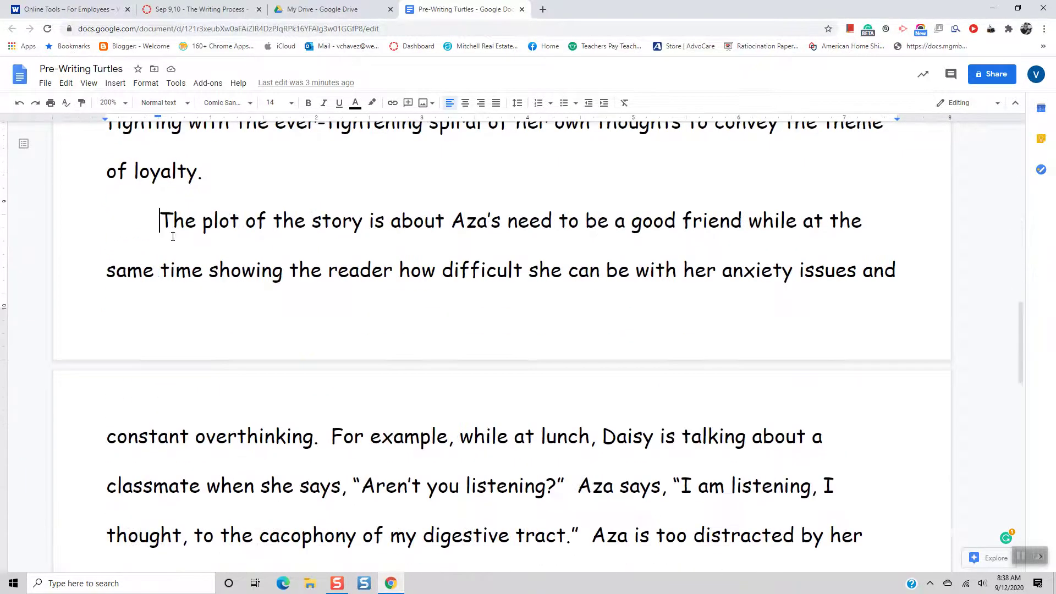
scroll(173, 237, "up", 4)
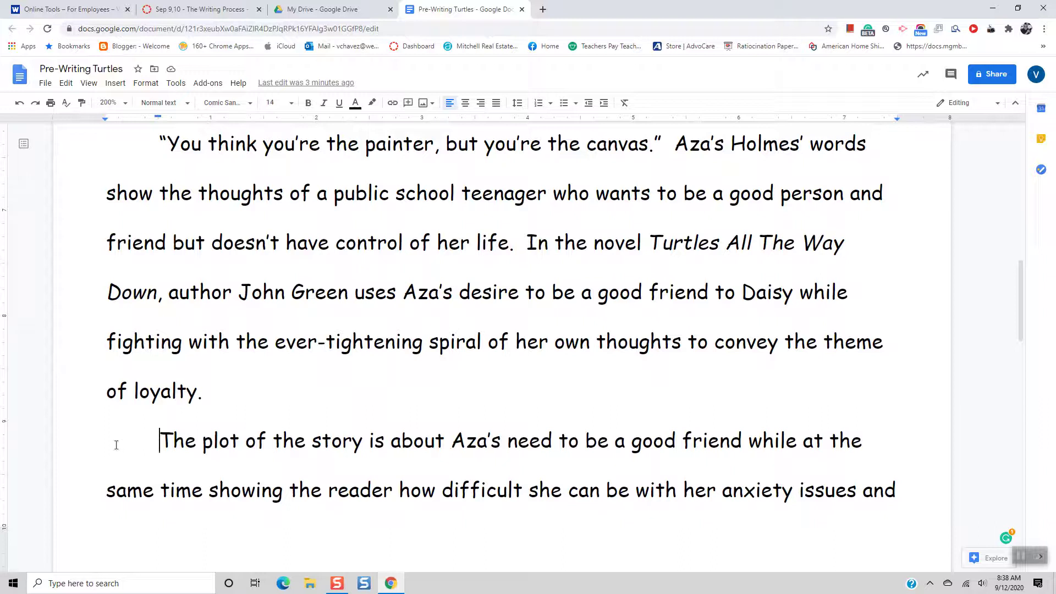
left_click(166, 442)
scroll(743, 483, "down", 3)
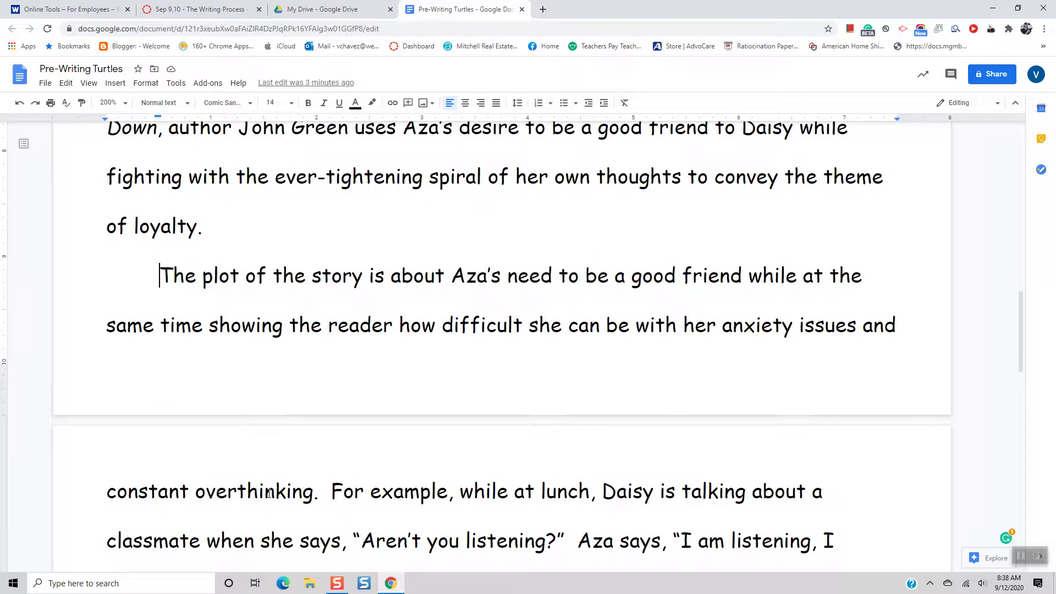
scroll(270, 493, "down", 1)
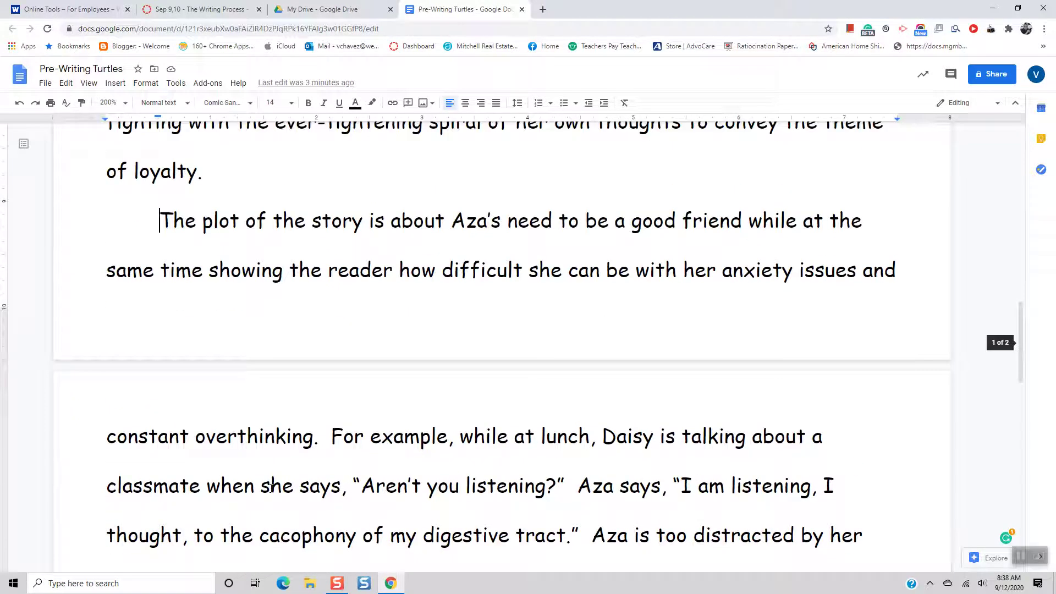
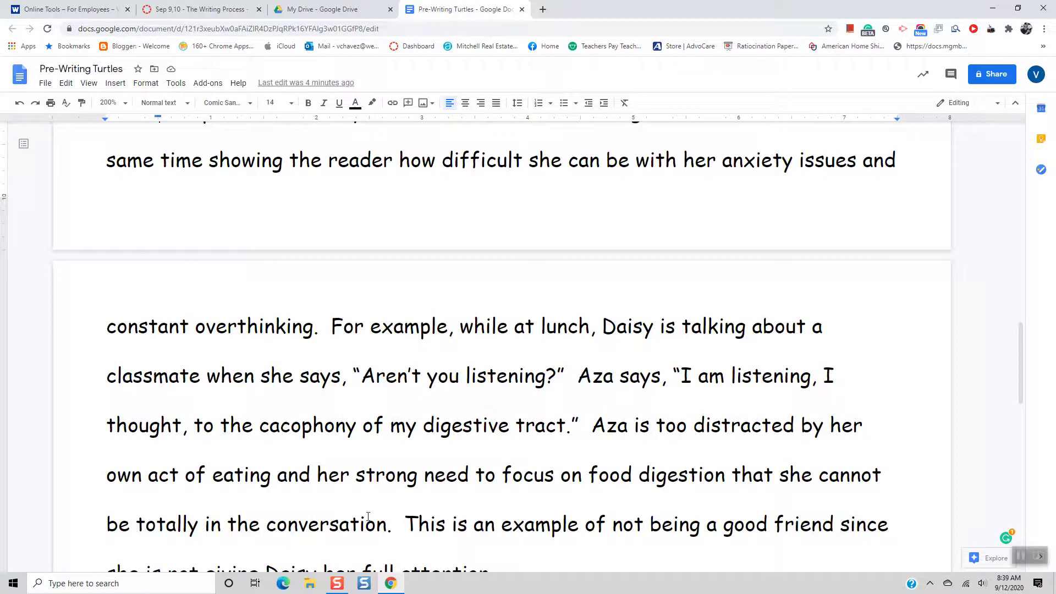
scroll(386, 476, "down", 3)
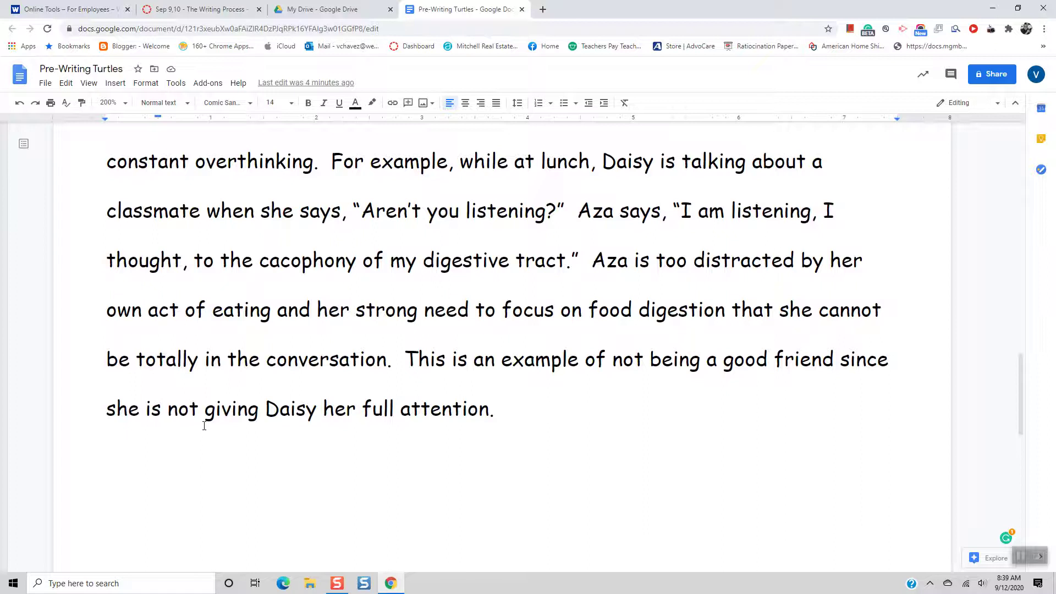
scroll(224, 369, "up", 4)
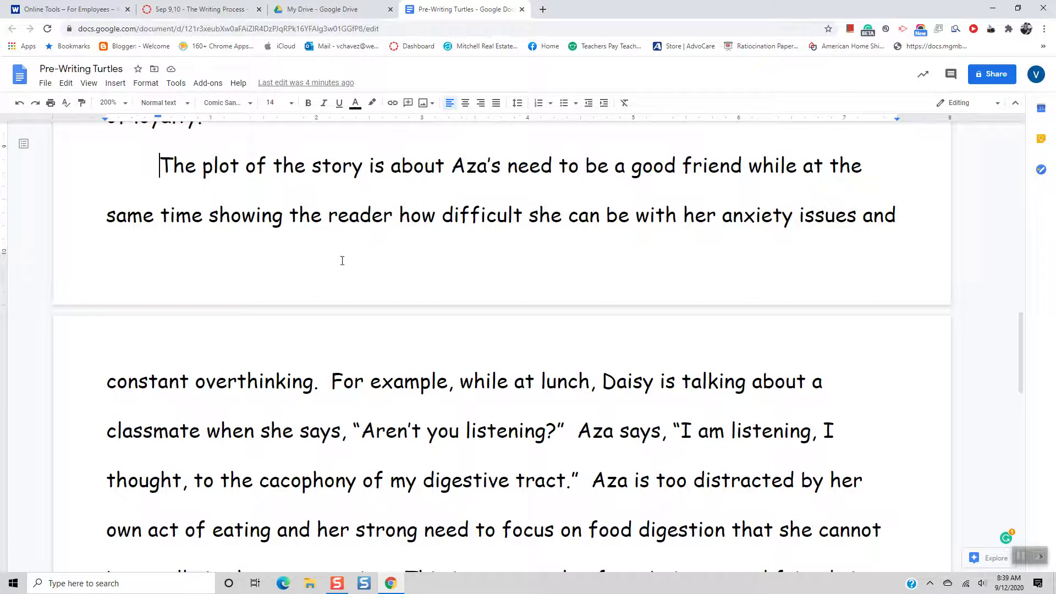
scroll(388, 329, "down", 2)
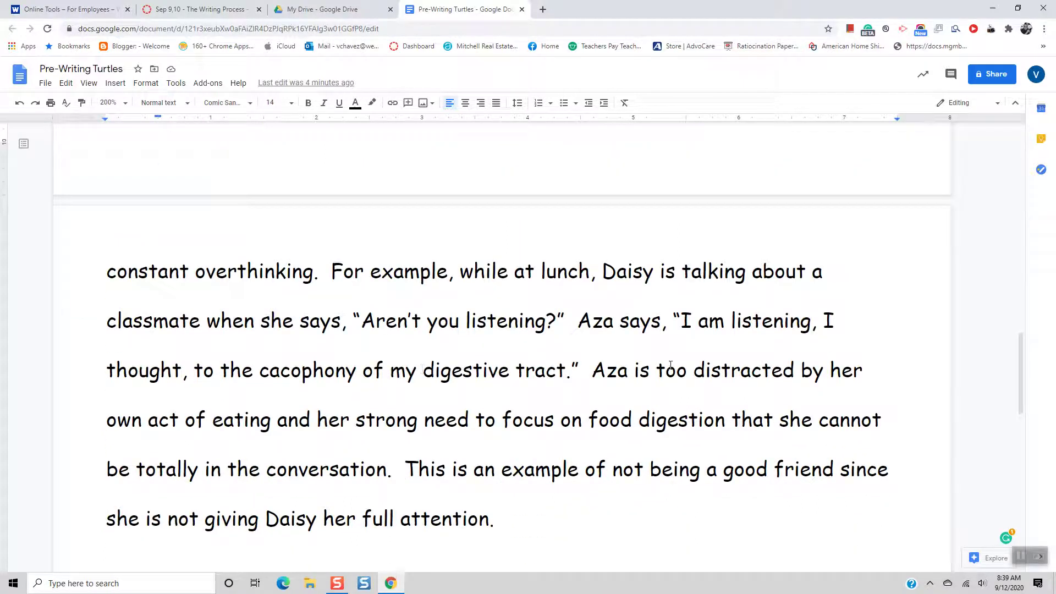
Select the commentary from "Aza is too distracted" to the paragraph's end to point it out, then clear the selection.
left_click(593, 371)
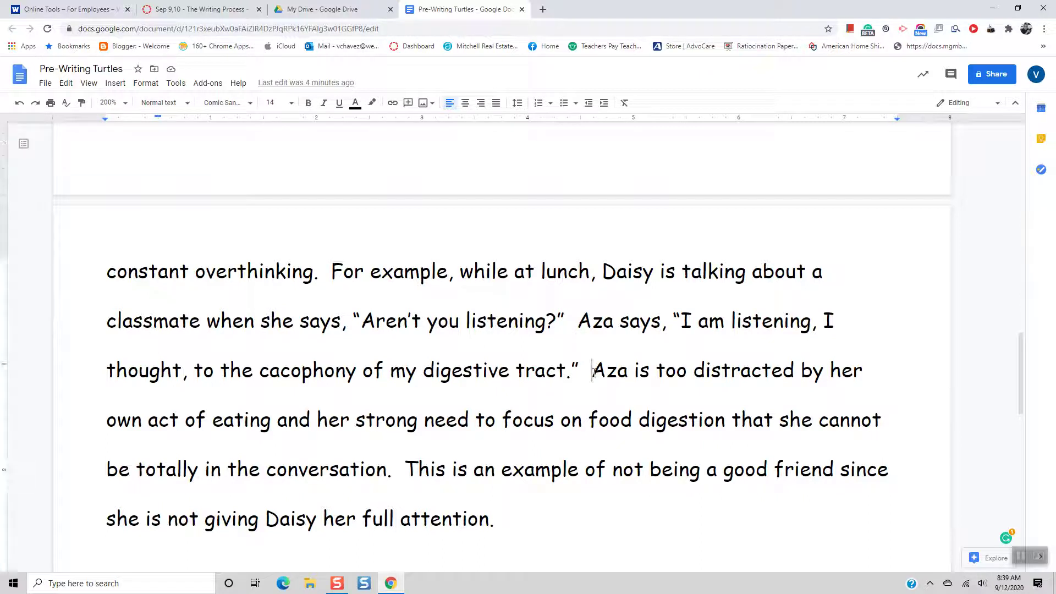
key("shift+Down")
key("shift+Down")
key("shift+Down")
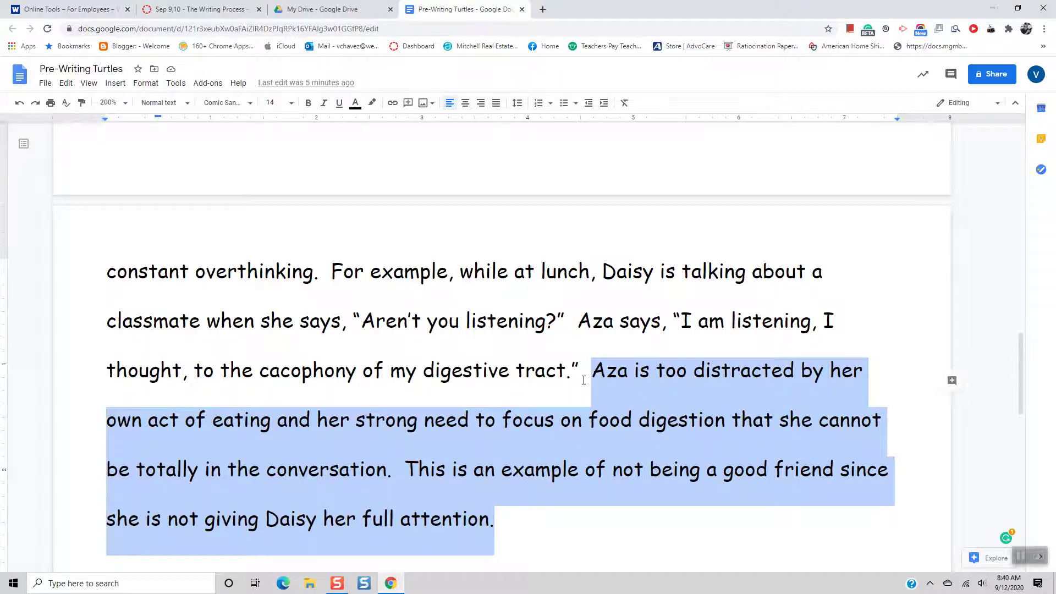
left_click(585, 378)
scroll(608, 398, "down", 1)
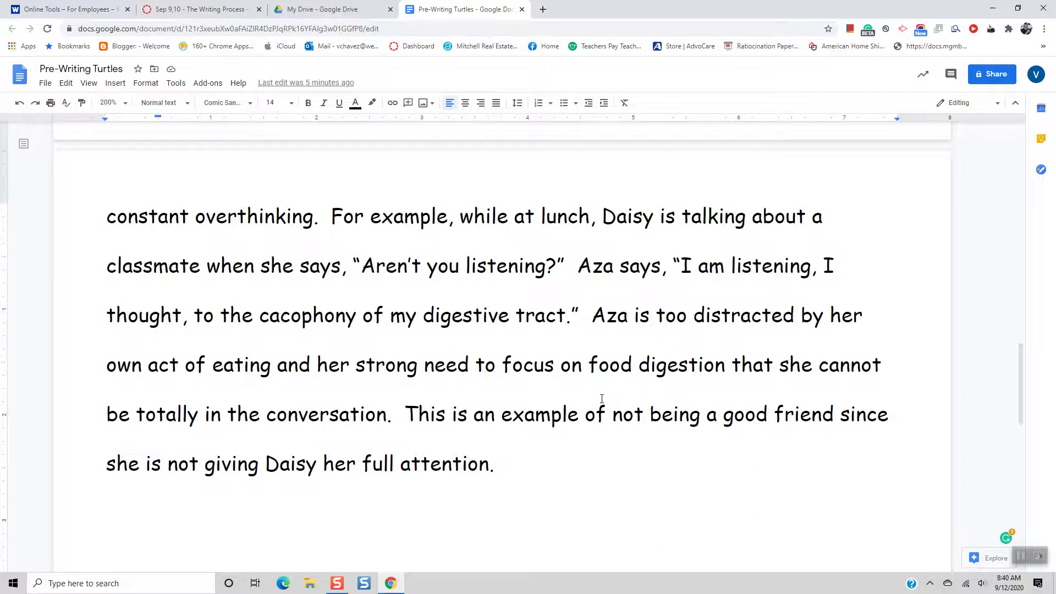
Point out the word "good" in the thesis sentence and in the plot topic sentence, then "showing", by selecting each.
scroll(600, 397, "up", 3)
scroll(599, 397, "up", 4)
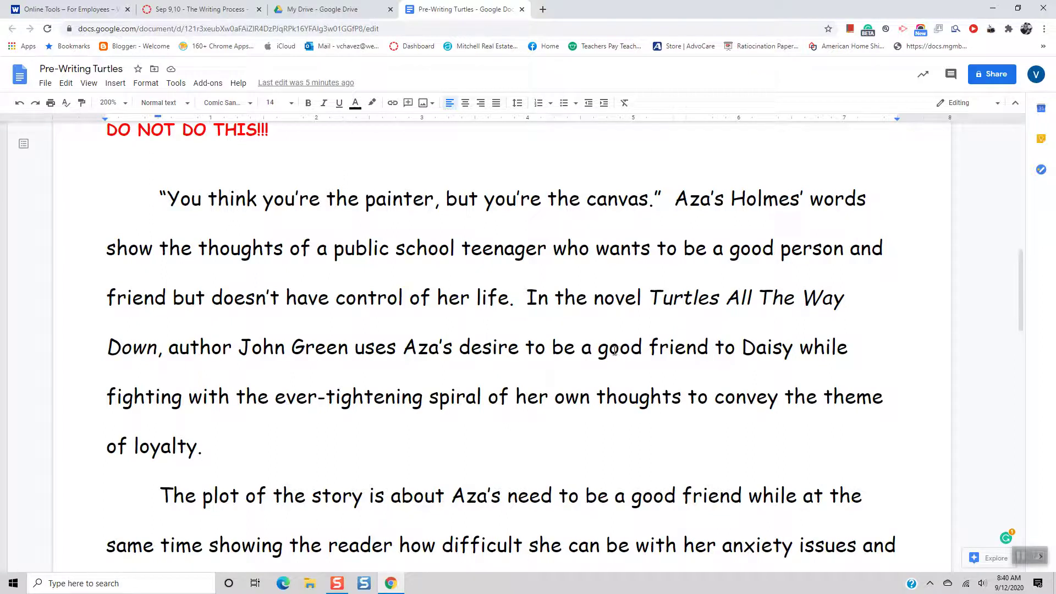
left_click_drag(598, 349, 646, 347)
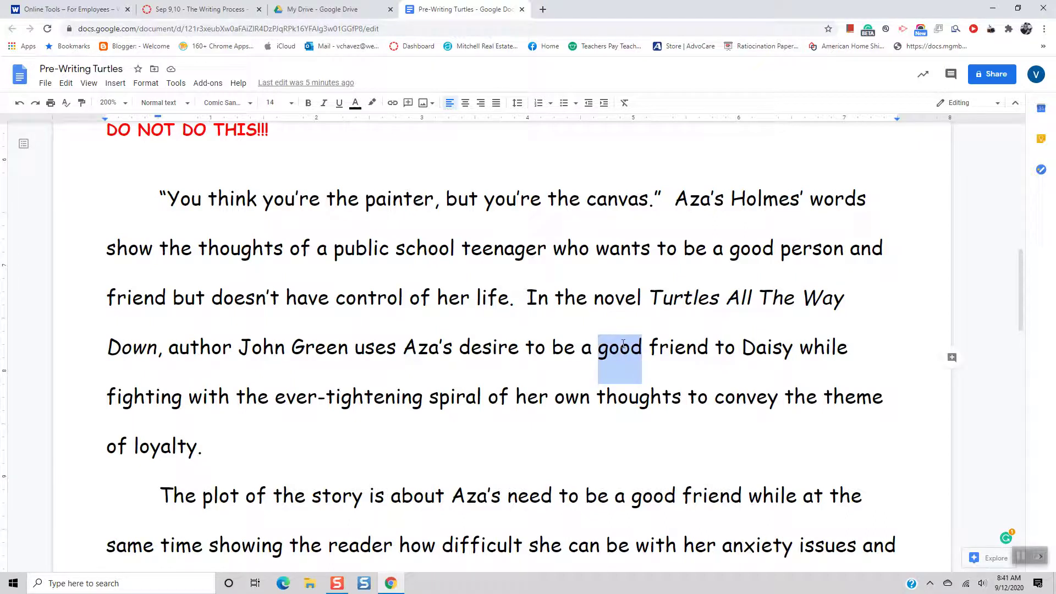
scroll(623, 344, "down", 3)
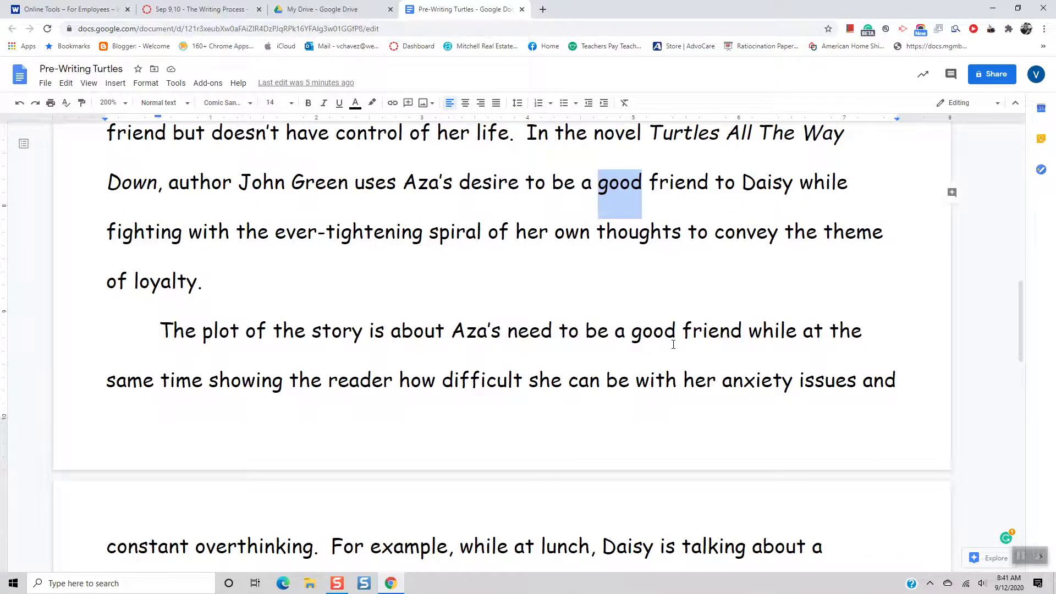
left_click_drag(631, 333, 683, 338)
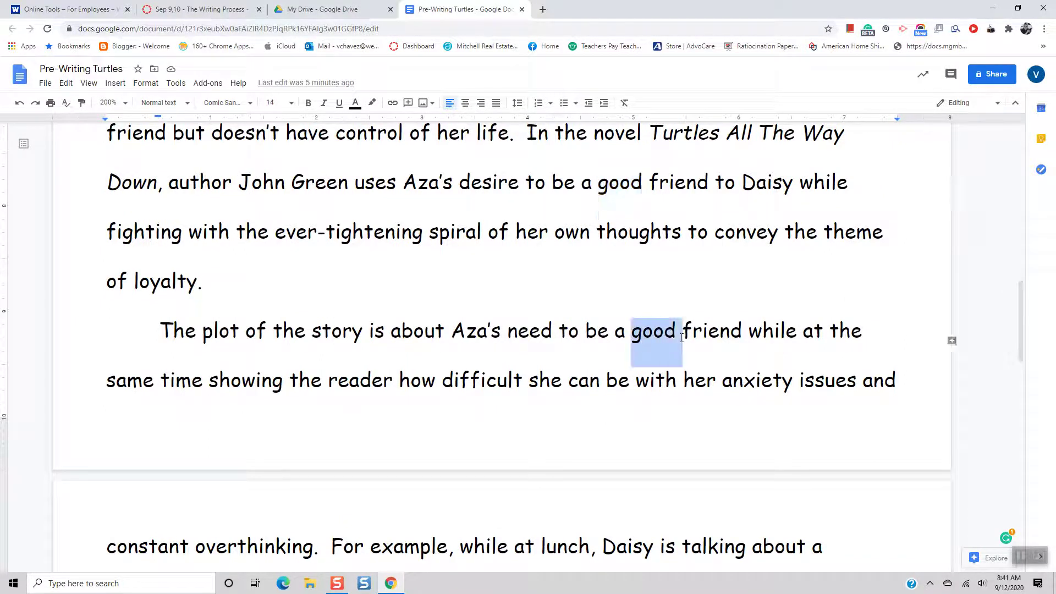
left_click(695, 353)
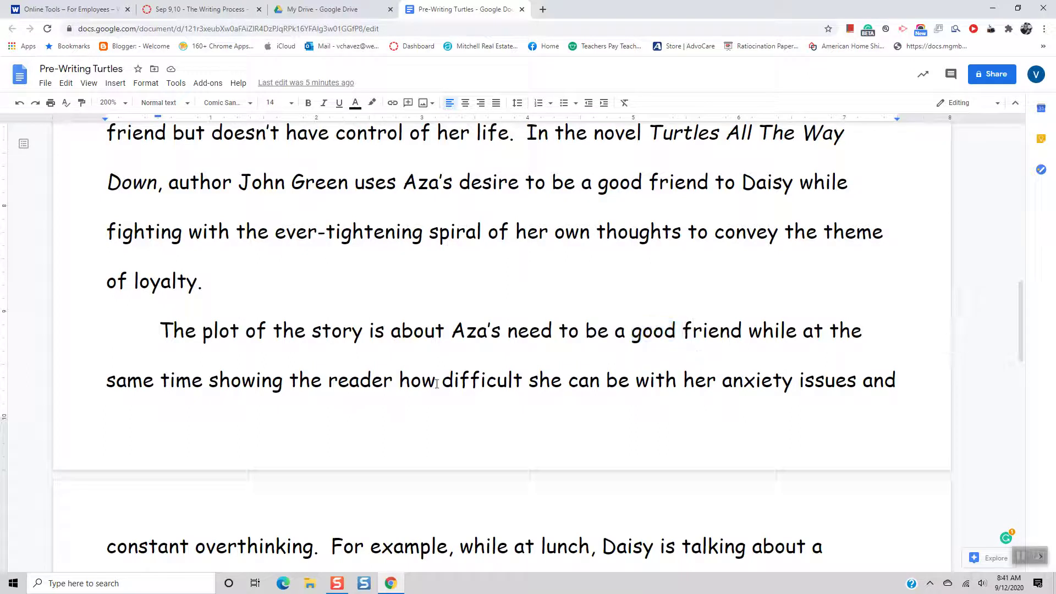
left_click_drag(209, 385, 289, 396)
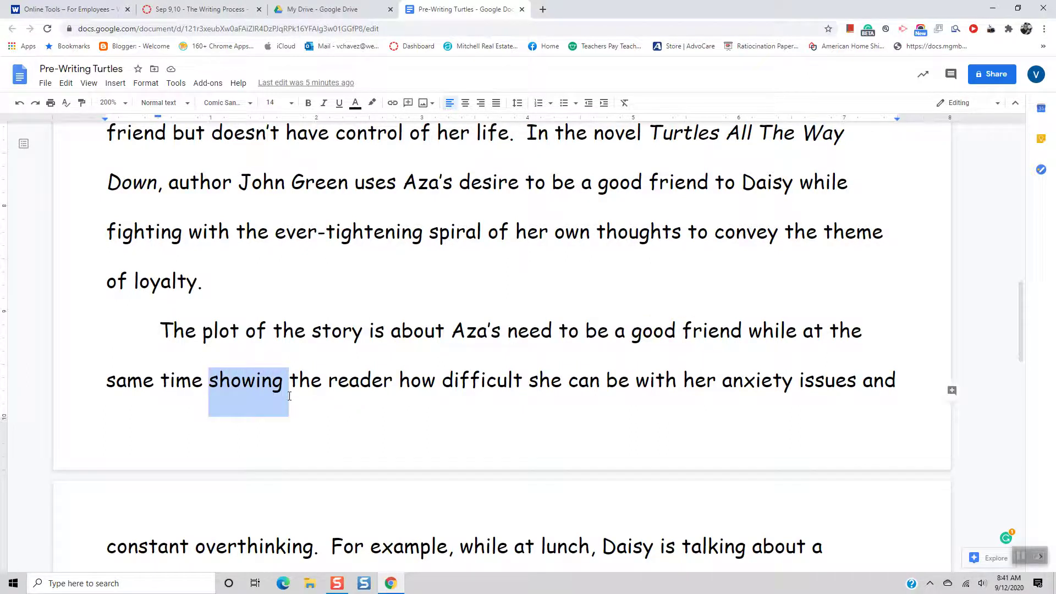
left_click(451, 380)
Examine the rest of the body paragraph and single out the phrase "This is an example" by selecting it.
scroll(525, 411, "down", 3)
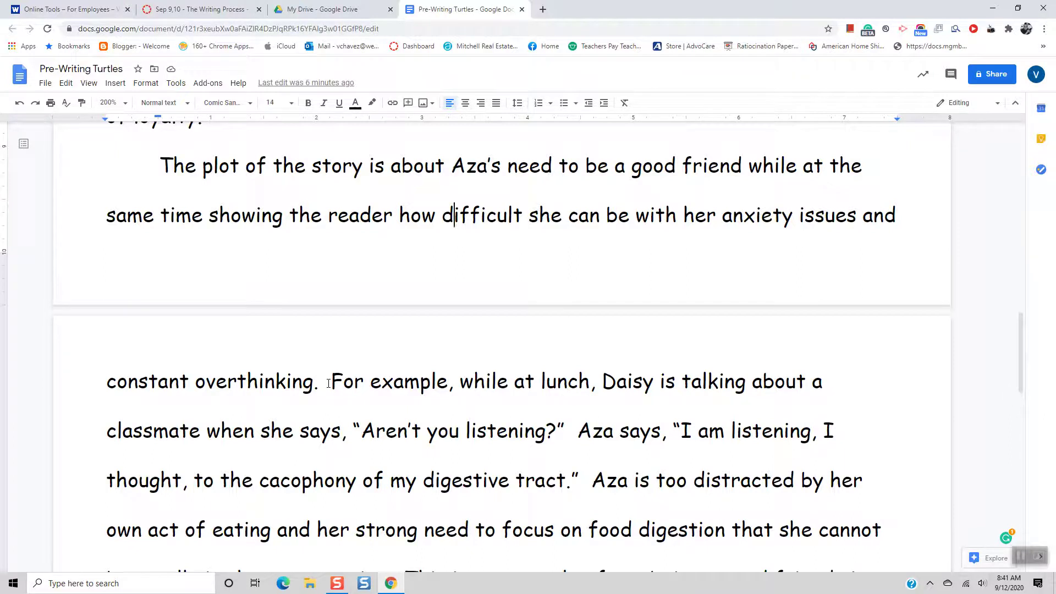
scroll(329, 382, "down", 2)
scroll(329, 381, "down", 3)
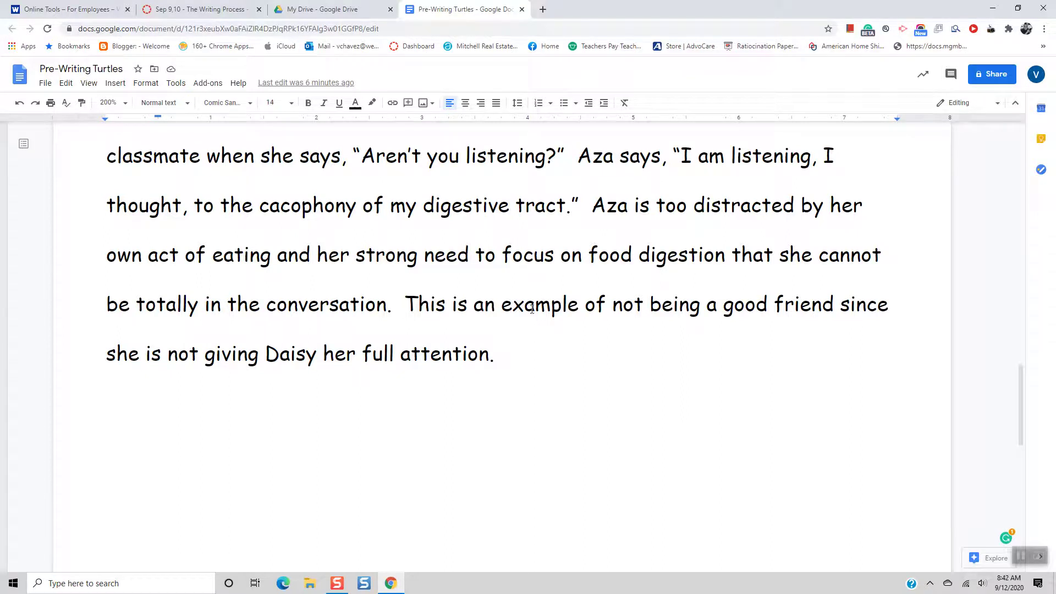
left_click_drag(410, 307, 586, 303)
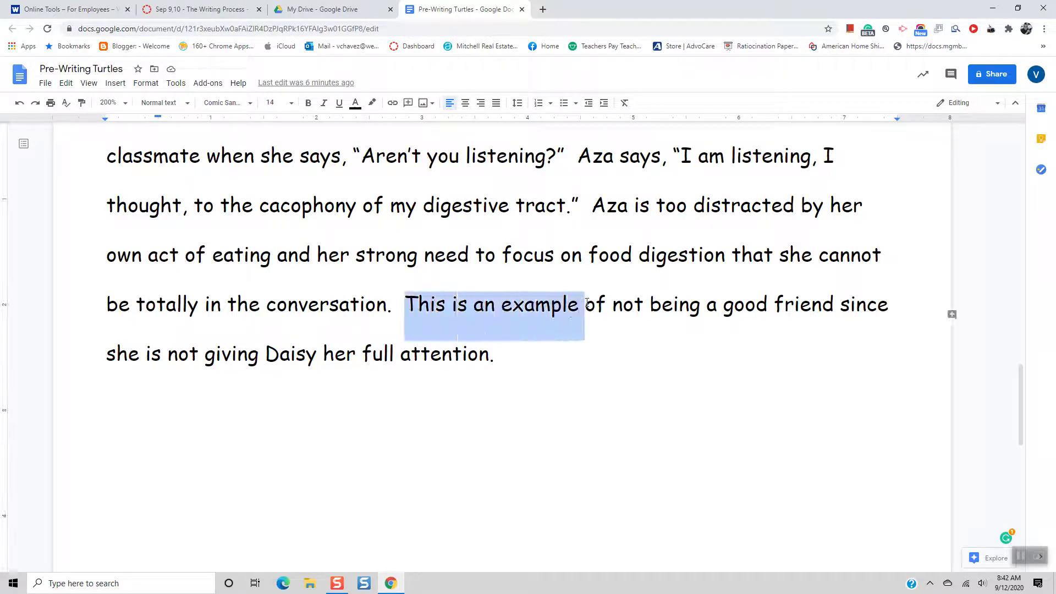
left_click(599, 335)
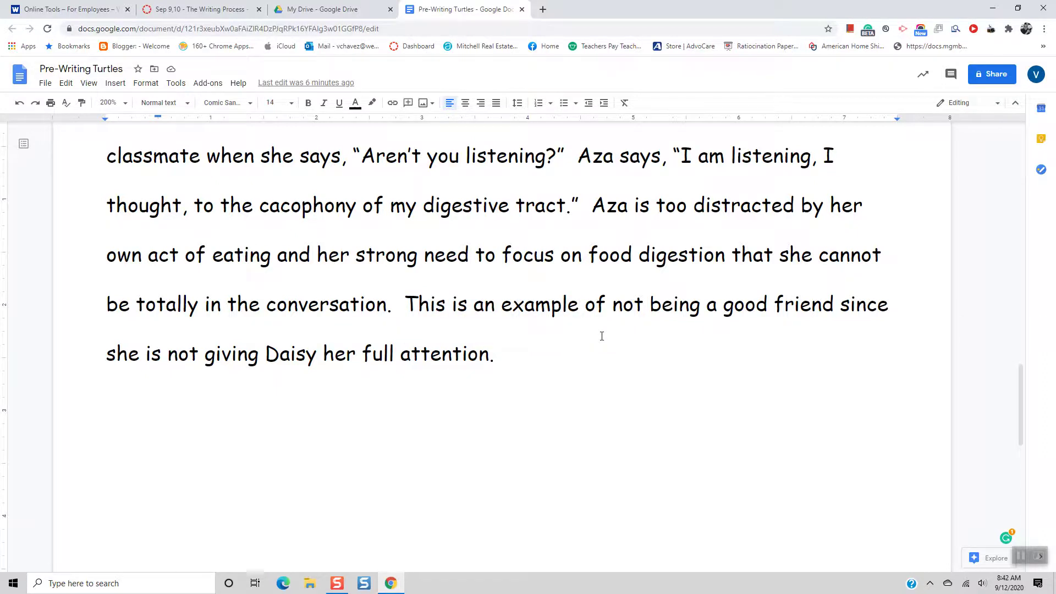
scroll(550, 341, "up", 5)
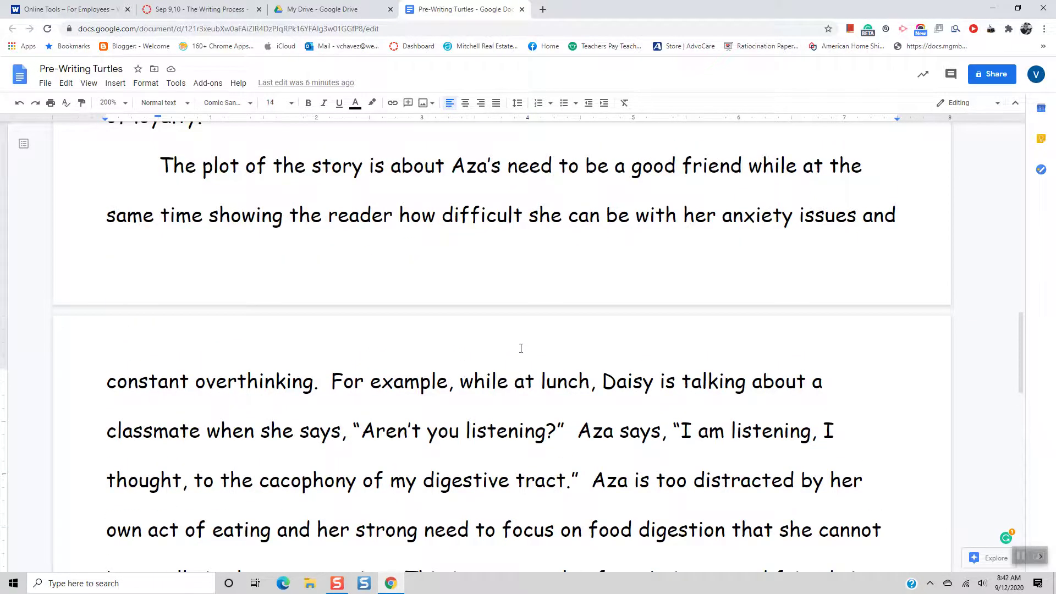